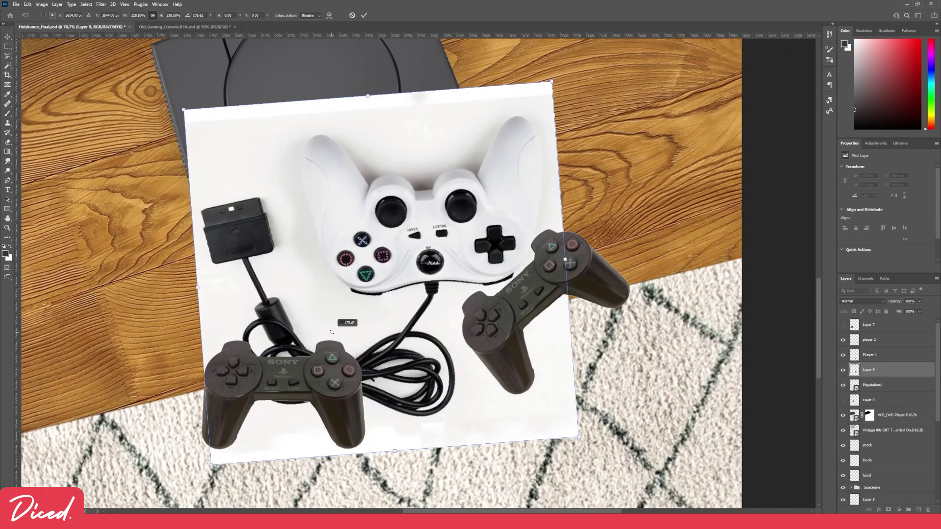
- Rotate the controller photo roughly 175° into place over the desk with Free Transform
drag(174, 197, 288, 299)
right_click(238, 256)
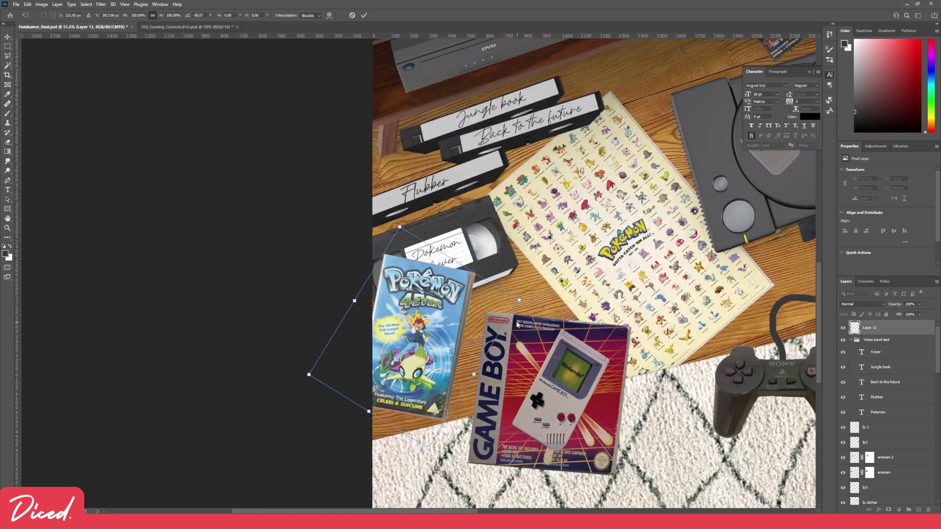
- Distort the Pokemon 4ever box with Free Transform's Distort option
right_click(430, 311)
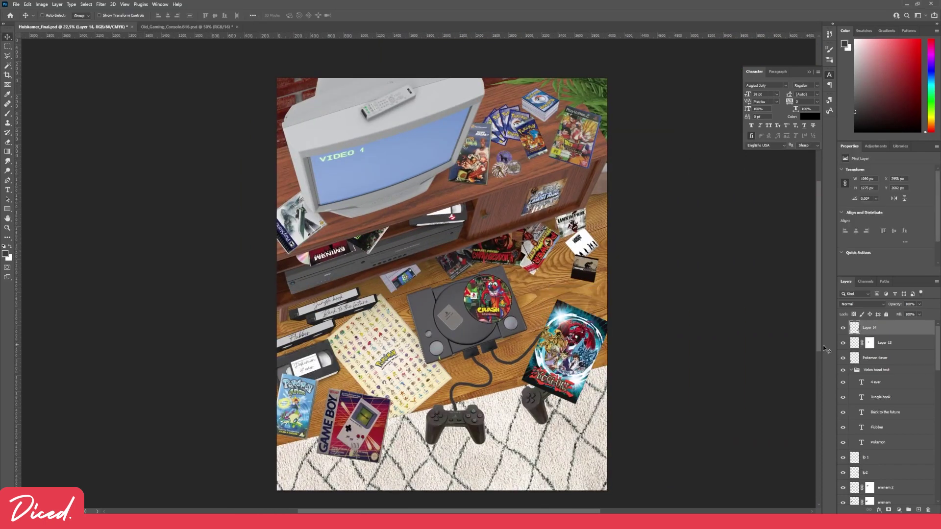
- Enlarge the Yu-Gi-Oh poster on the desk and reshape the sticker with Perspective
drag(867, 328, 874, 421)
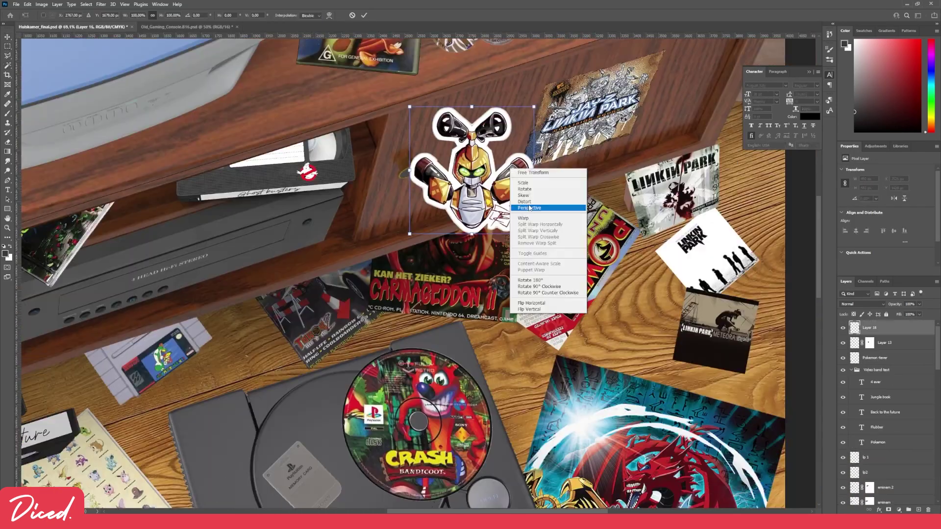
click(529, 208)
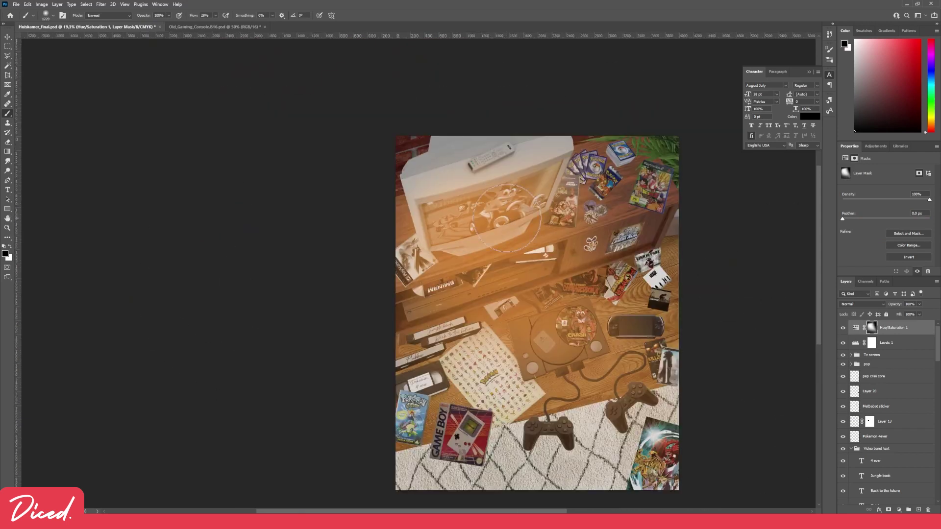
- Set the warm light adjustment layer's blend mode to Overlay
click(863, 304)
click(850, 393)
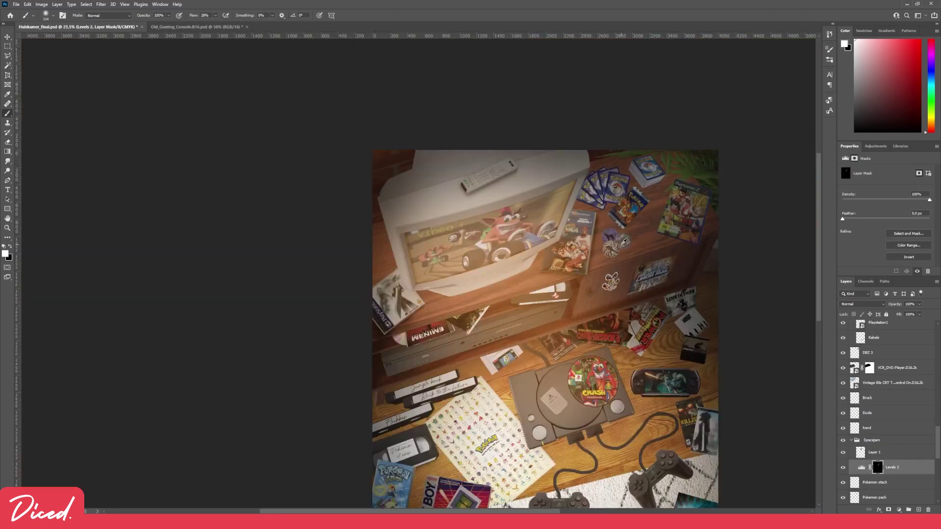
- Paint Levels mask shadows under the Pokemon cards, tapes, DVD player and CD cases, switching the brush to black
scroll(624, 242, up, 3)
scroll(593, 171, up, 2)
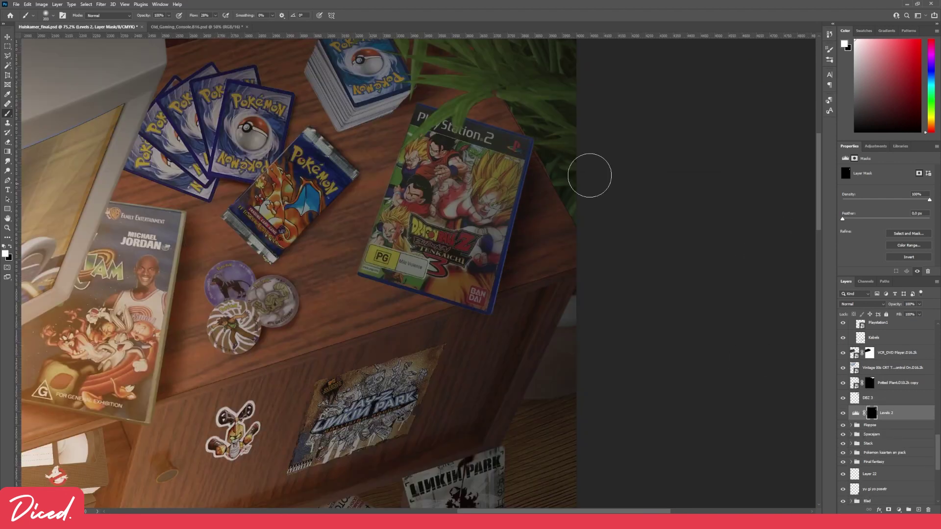
scroll(465, 173, down, 3)
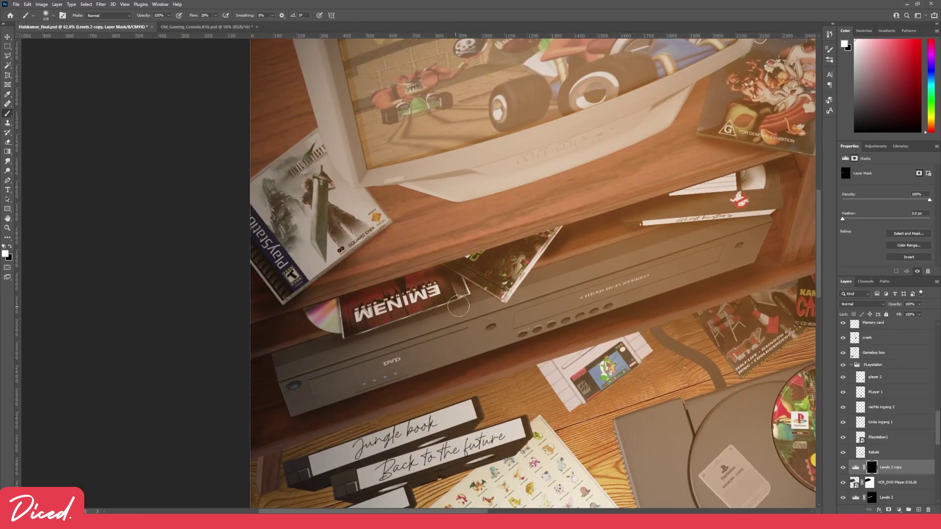
scroll(469, 301, down, 2)
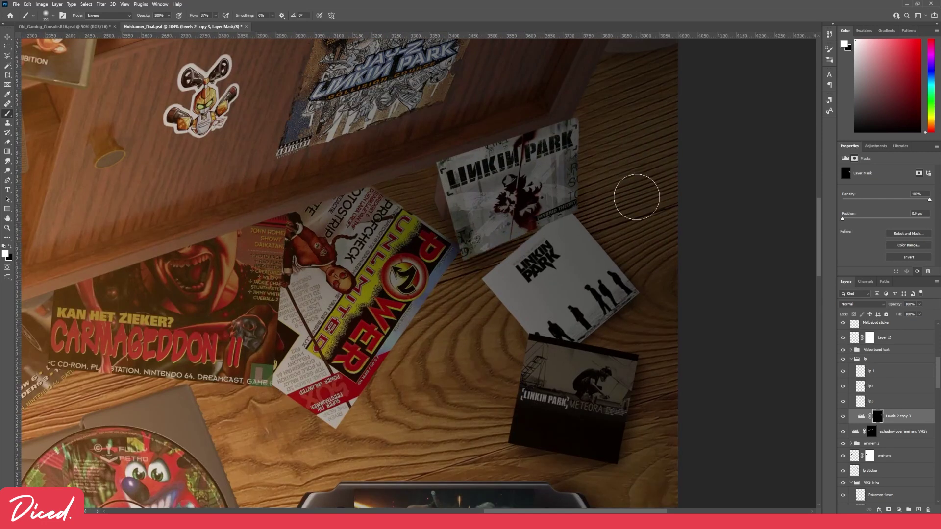
key(x)
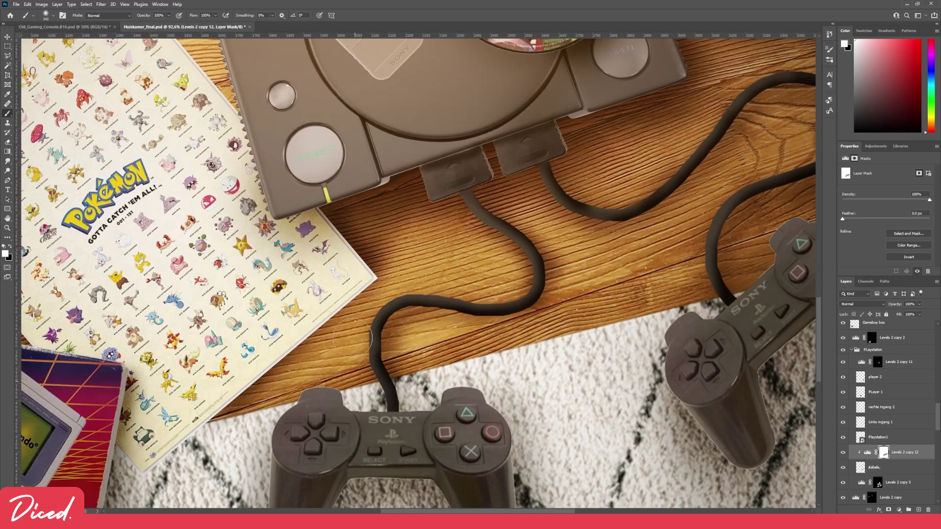
- Switch the brush colour to black while painting the PlayStation shadow mask
key(x)
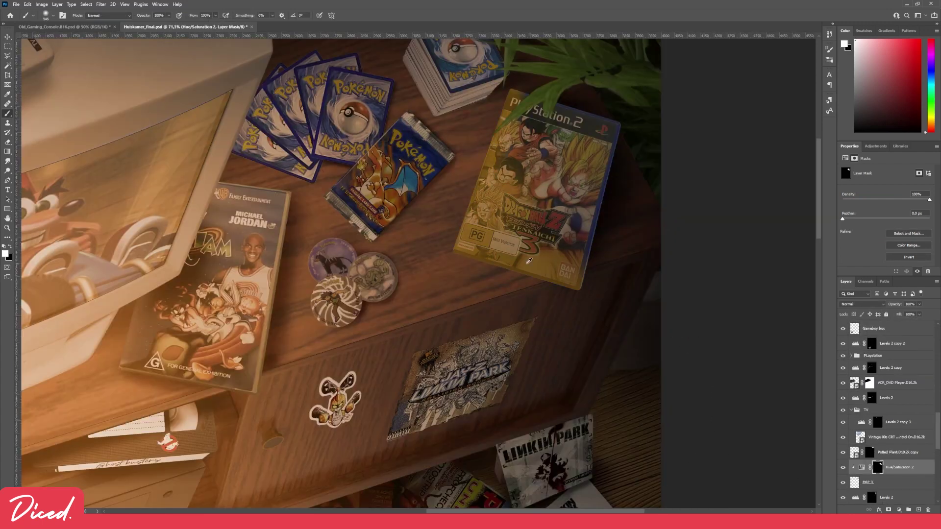
- Open the layer style settings of the warm light layer
scroll(529, 260, down, 3)
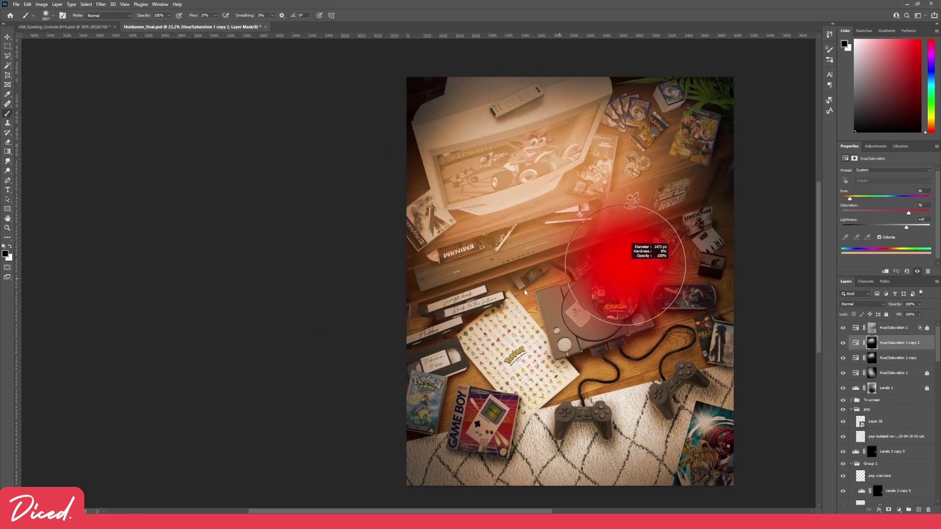
double_click(897, 343)
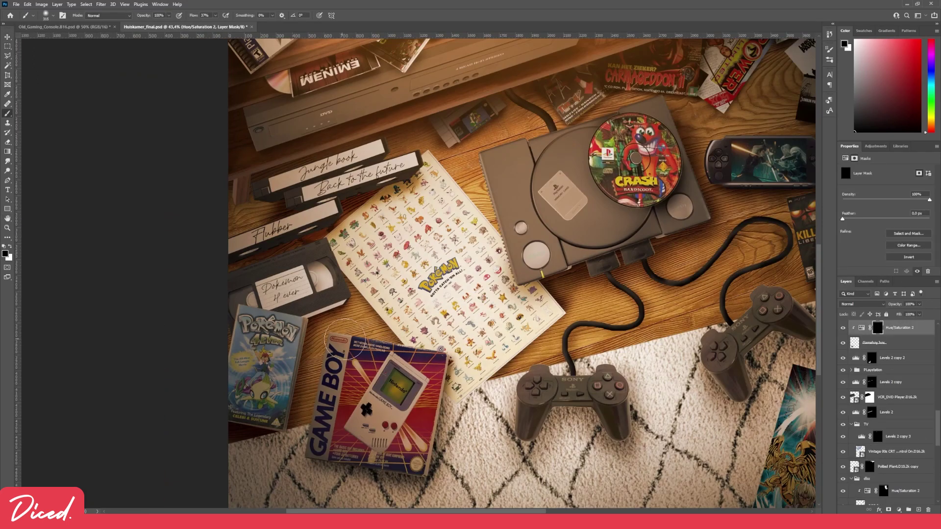